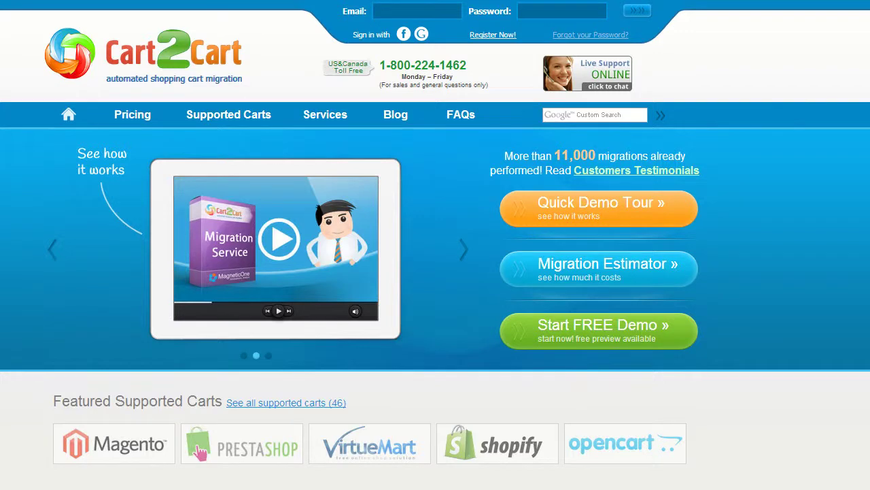
Step: Register a Cart2Cart account with an email, full name and password, accepting the Terms Of Service
{"action": "left_click", "coordinate": [499, 35]}
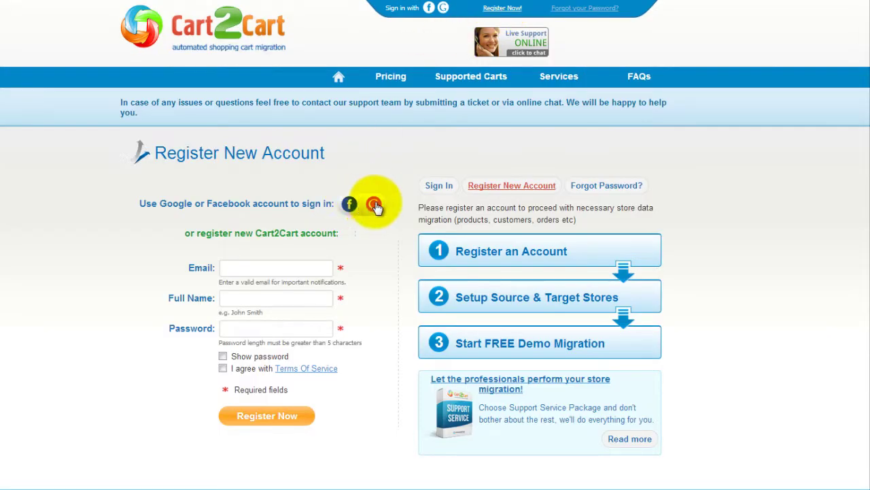
{"action": "left_click", "coordinate": [313, 267]}
{"action": "type", "text": "your@email.com"}
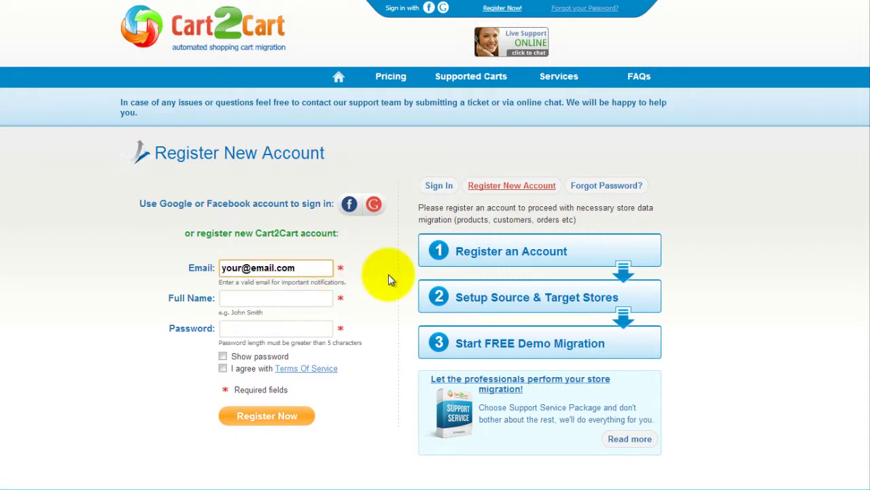
{"action": "key", "text": "Tab"}
{"action": "type", "text": "John Smith"}
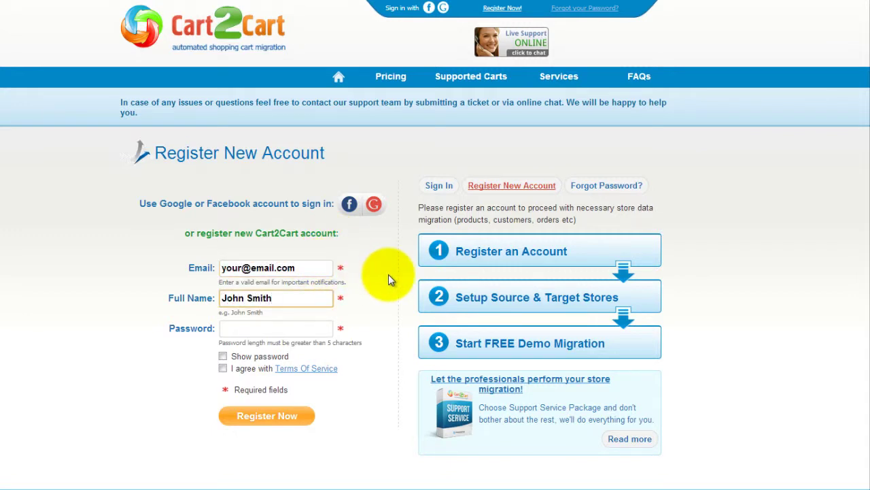
{"action": "key", "text": "Tab"}
{"action": "type", "text": "1234567890123456"}
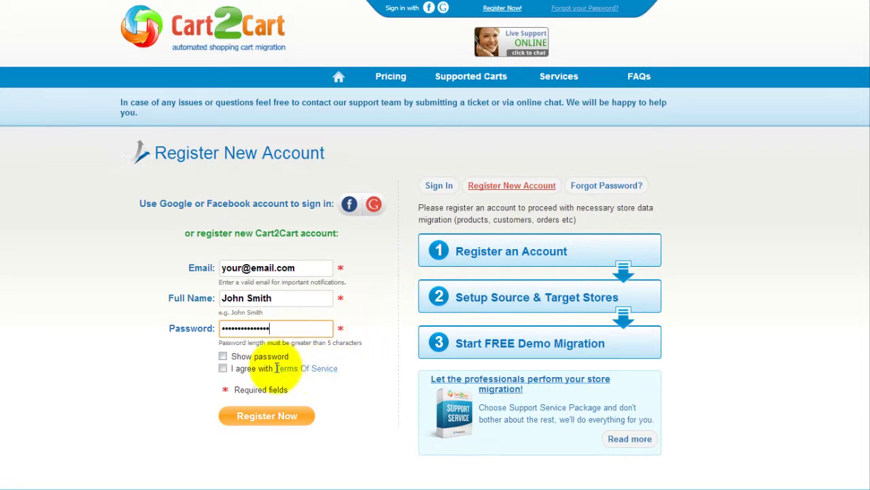
{"action": "left_click", "coordinate": [223, 369]}
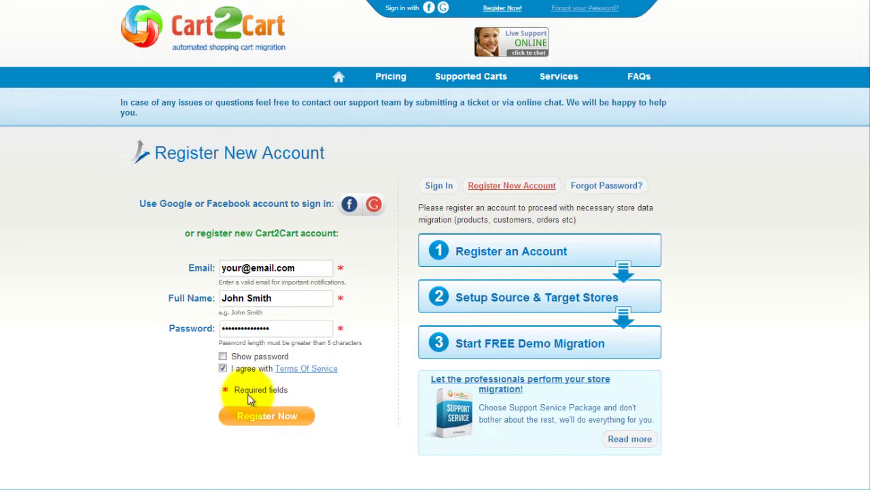
{"action": "left_click", "coordinate": [267, 416]}
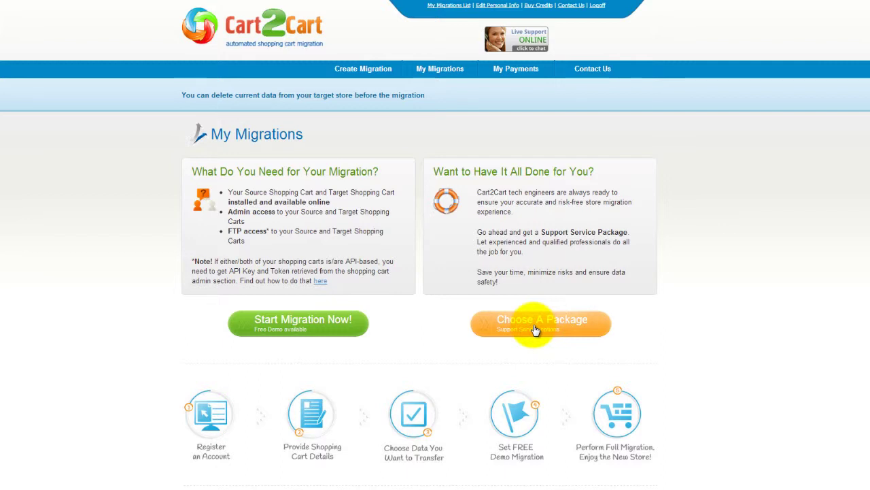
{"action": "left_click", "coordinate": [328, 331]}
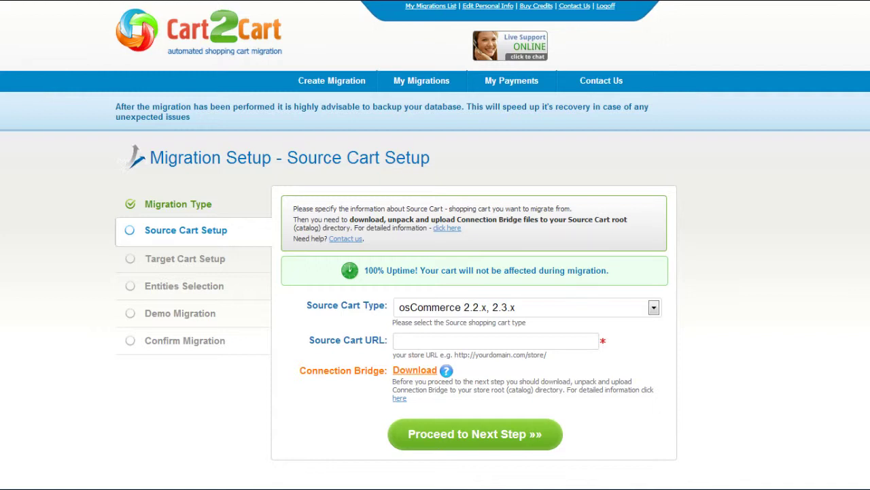
{"action": "left_click", "coordinate": [654, 307]}
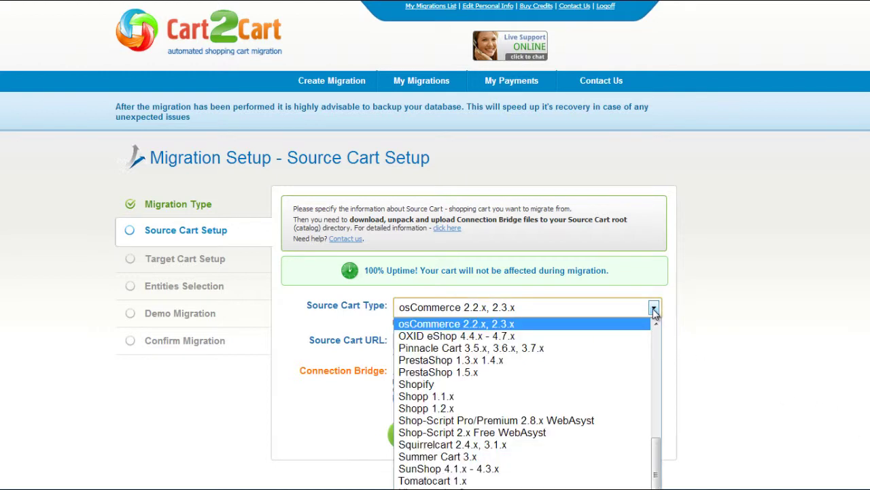
{"action": "left_click", "coordinate": [602, 372]}
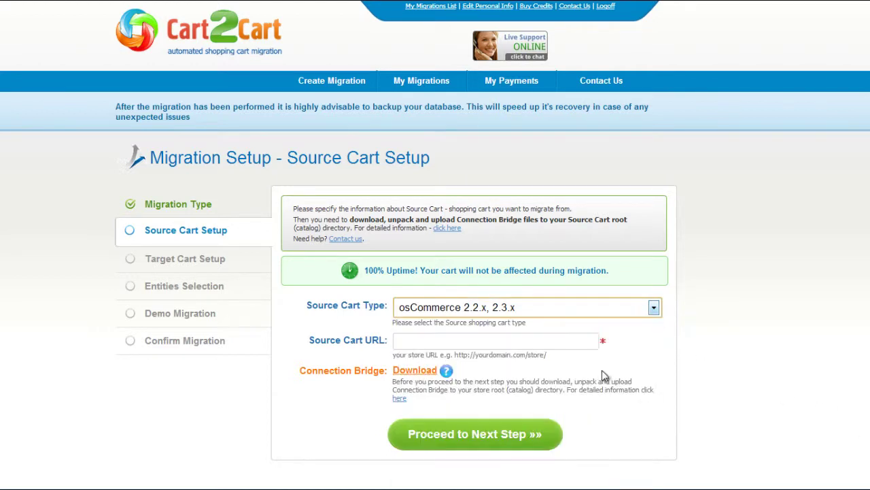
{"action": "left_click", "coordinate": [576, 341]}
{"action": "type", "text": "www.you"}
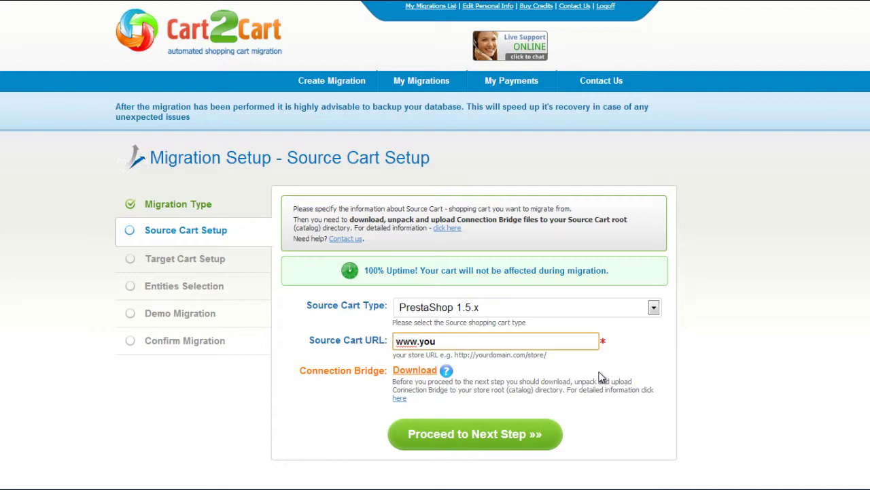
{"action": "type", "text": "r-source-prestashop-store.com"}
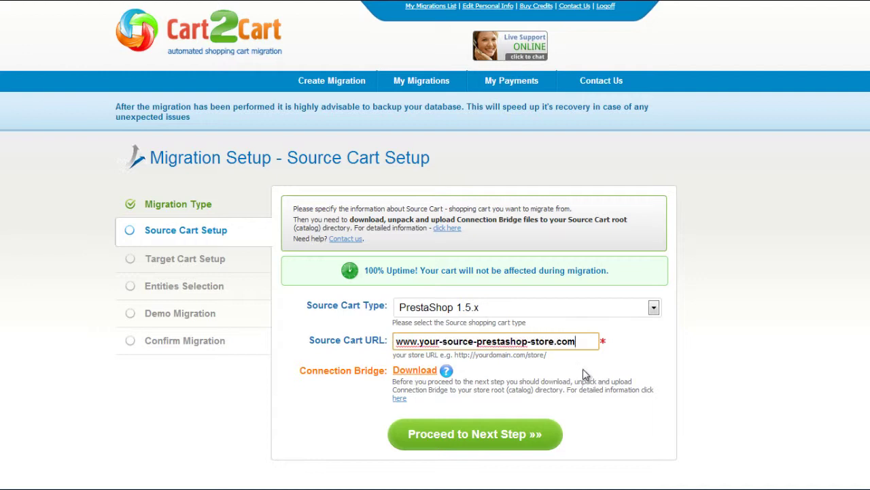
{"action": "left_click", "coordinate": [401, 400]}
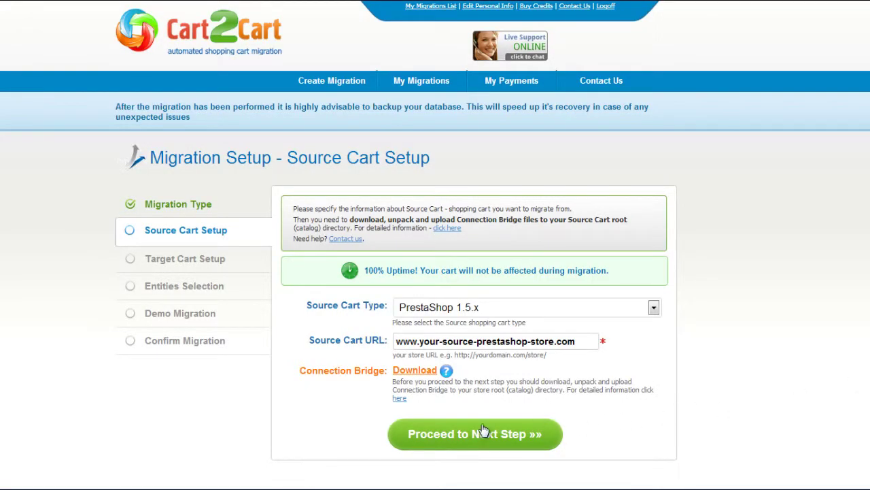
{"action": "left_click", "coordinate": [469, 434]}
{"action": "left_click", "coordinate": [670, 287]}
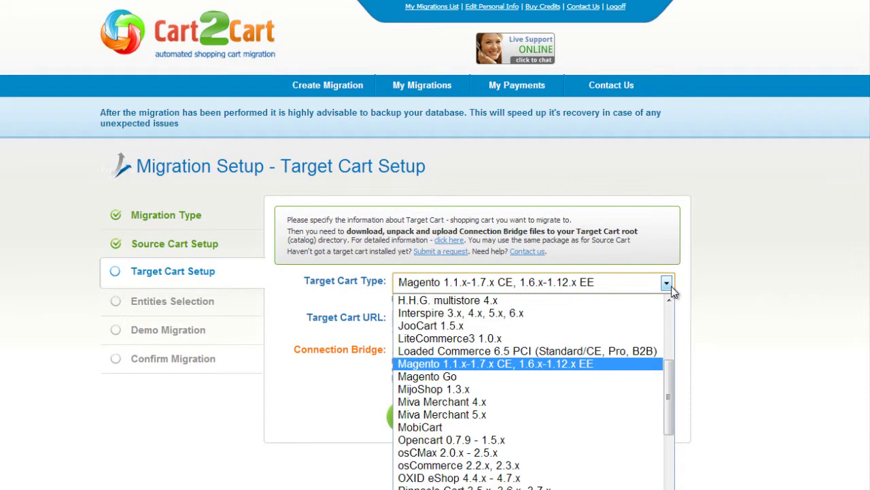
{"action": "left_click", "coordinate": [569, 440]}
{"action": "left_click", "coordinate": [572, 319]}
{"action": "type", "text": "www.your-current-opencart-store.com"}
{"action": "key", "text": "Tab"}
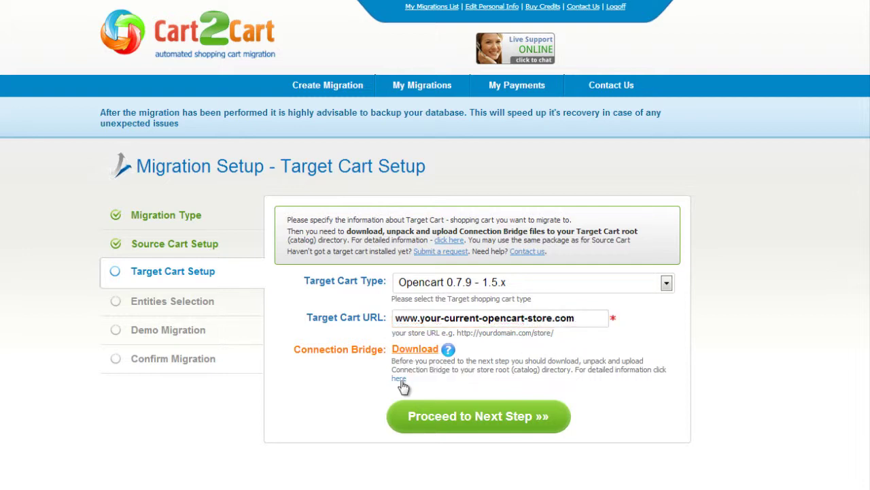
{"action": "left_click", "coordinate": [464, 411]}
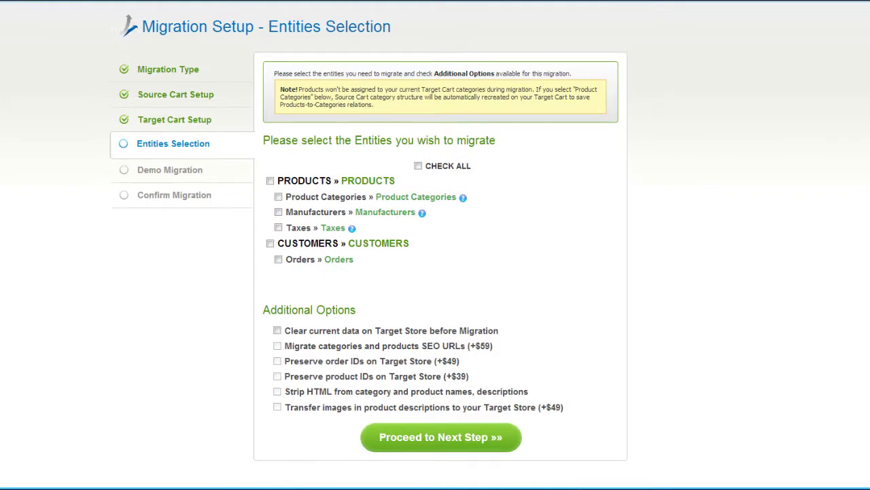
Step: Select all entities, including Product Categories and Taxes, for migration and proceed to currencies mapping
{"action": "left_click", "coordinate": [278, 196]}
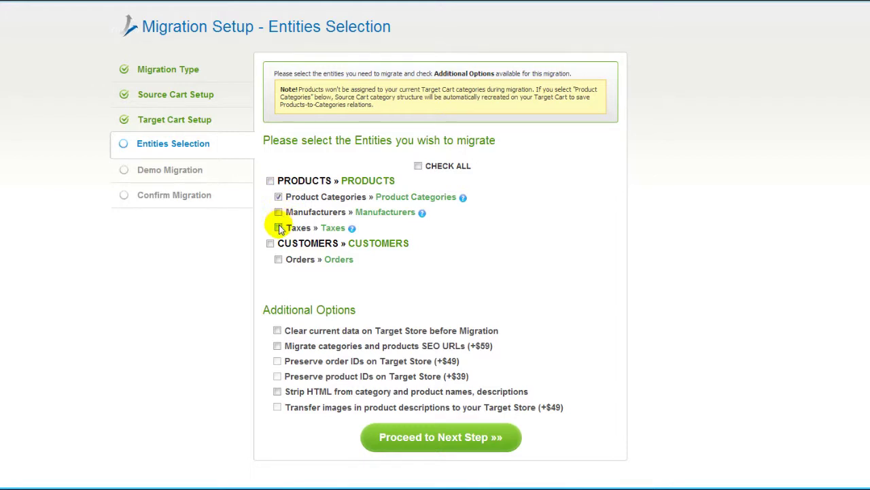
{"action": "left_click", "coordinate": [279, 228]}
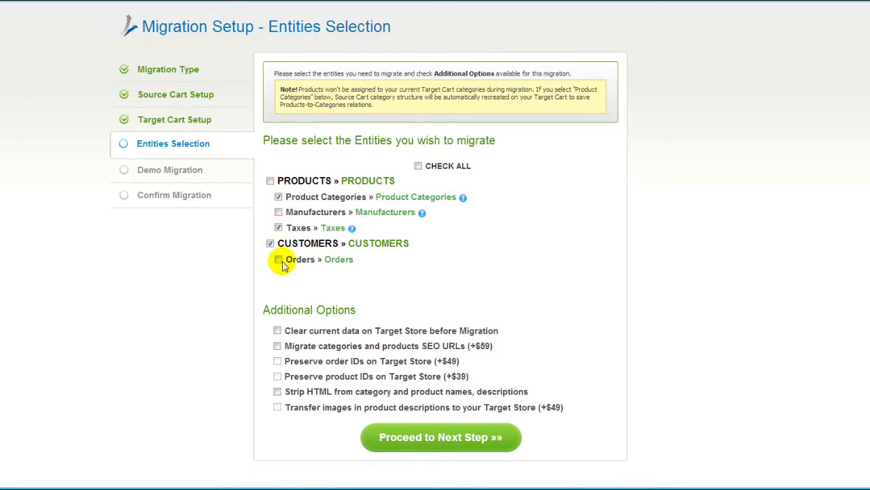
{"action": "left_click", "coordinate": [419, 166]}
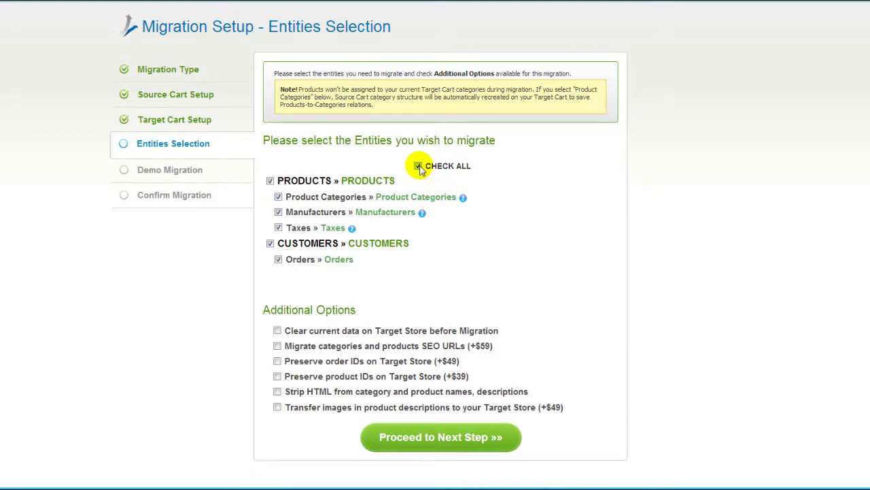
{"action": "left_click", "coordinate": [418, 166]}
{"action": "left_click", "coordinate": [418, 166]}
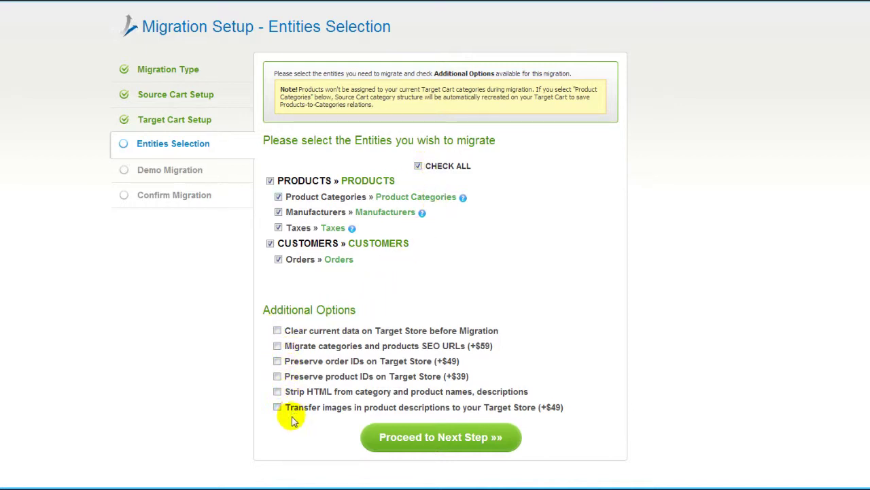
{"action": "left_click", "coordinate": [447, 439]}
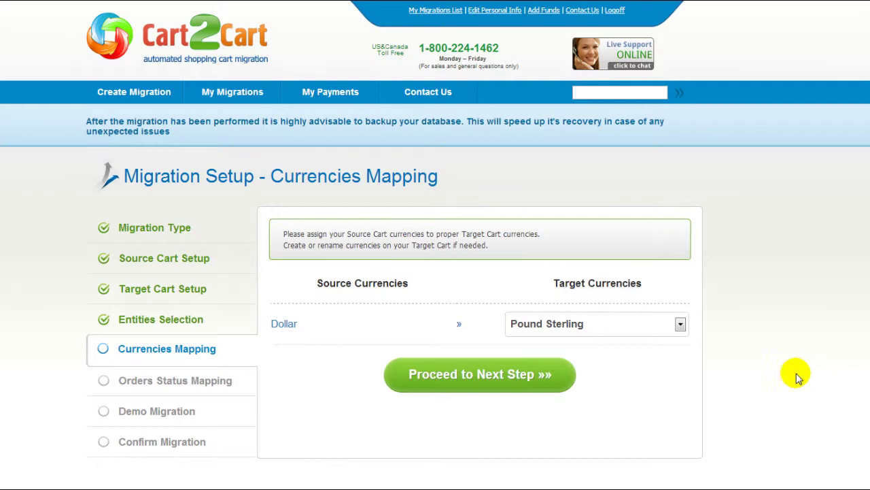
Step: Map the Dollar currency to US Dollar and proceed to orders status mapping
{"action": "left_click", "coordinate": [680, 324]}
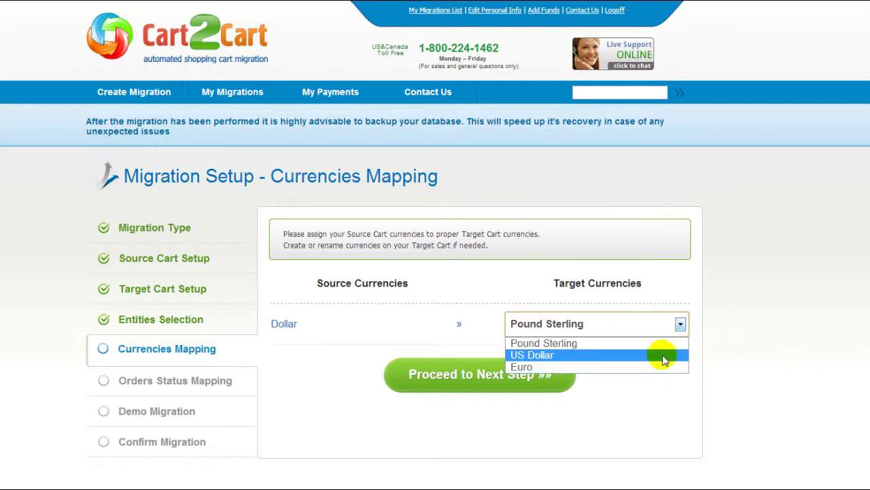
{"action": "left_click", "coordinate": [660, 354]}
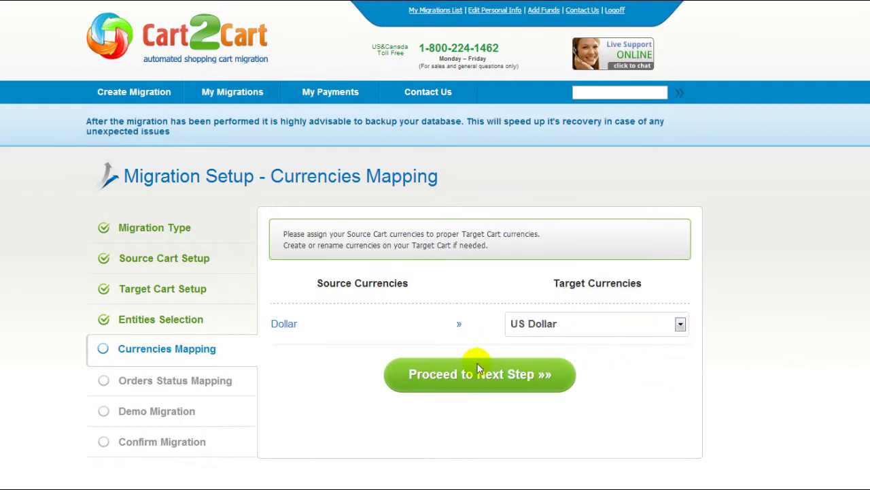
{"action": "left_click", "coordinate": [476, 361]}
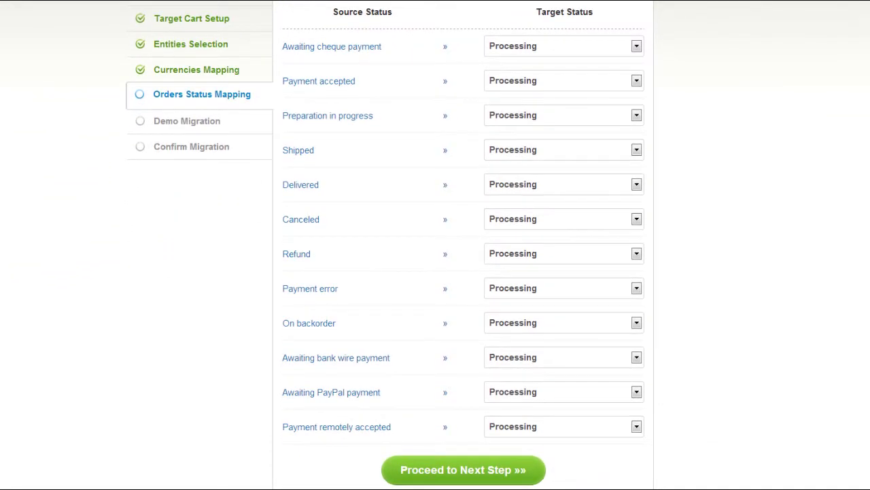
Step: Map the order statuses to Complete, Reversed and Canceled, then proceed to the demo step
{"action": "left_click", "coordinate": [636, 46]}
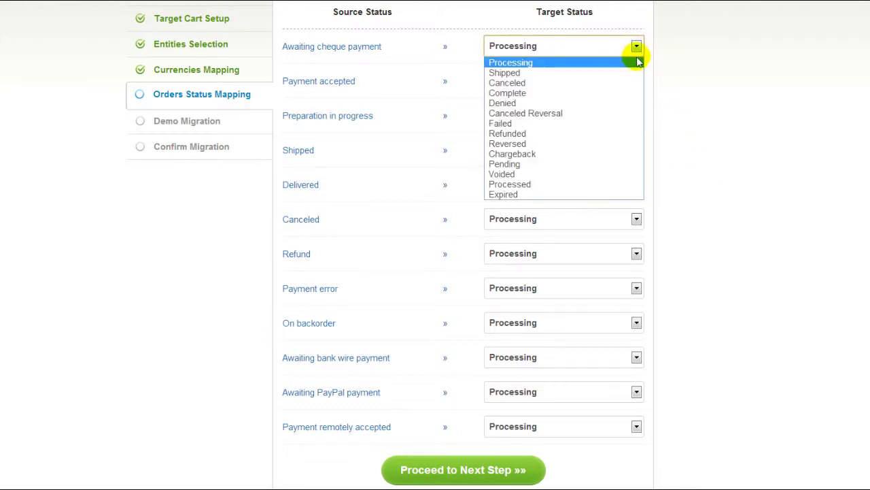
{"action": "left_click", "coordinate": [621, 93]}
{"action": "left_click", "coordinate": [626, 83]}
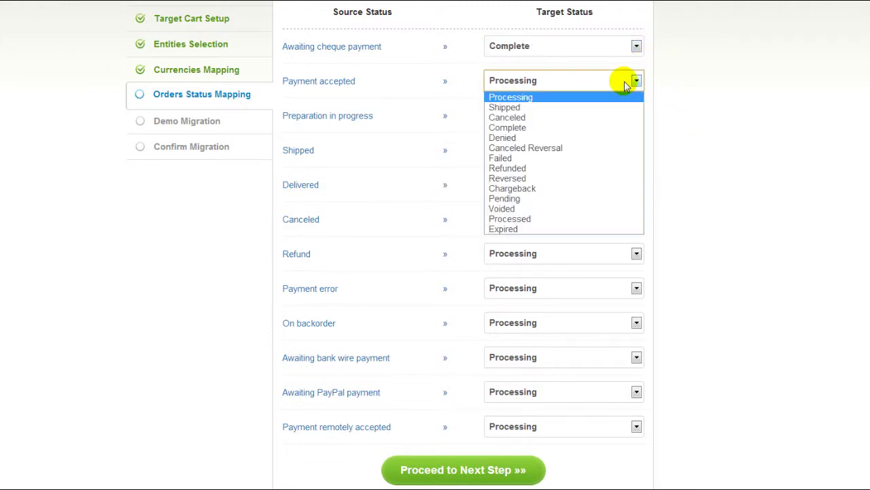
{"action": "left_click", "coordinate": [592, 178]}
{"action": "left_click", "coordinate": [615, 120]}
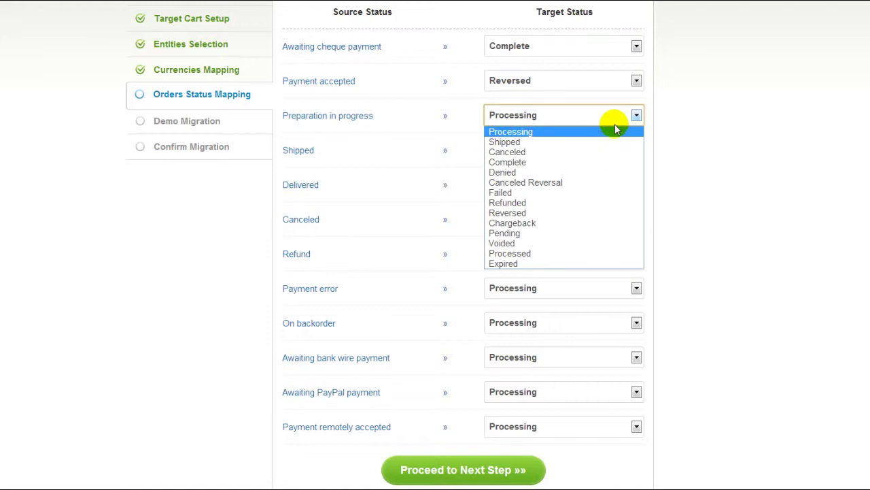
{"action": "left_click", "coordinate": [605, 152]}
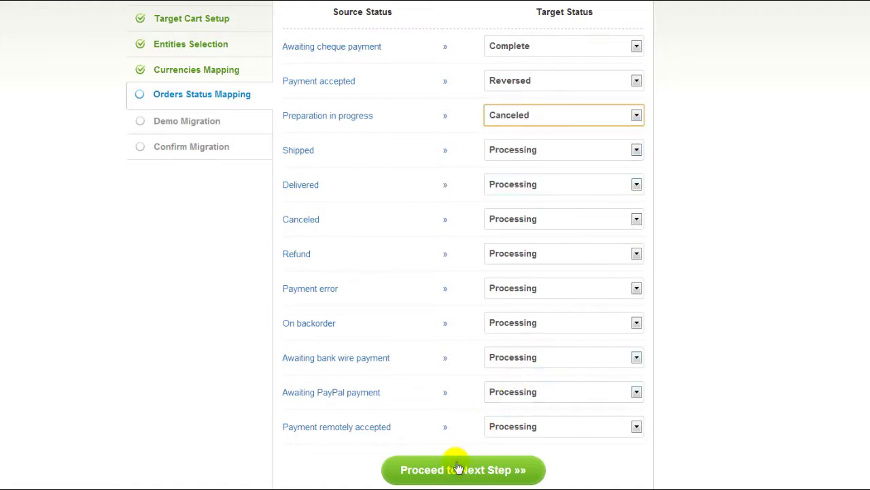
{"action": "left_click", "coordinate": [456, 468]}
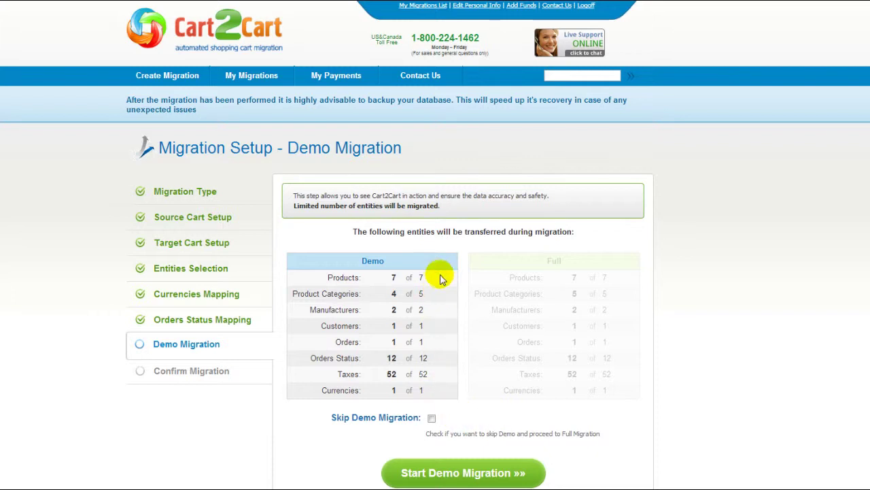
Step: Leave Skip Demo Migration unticked and start the demo migration
{"action": "left_click", "coordinate": [432, 418]}
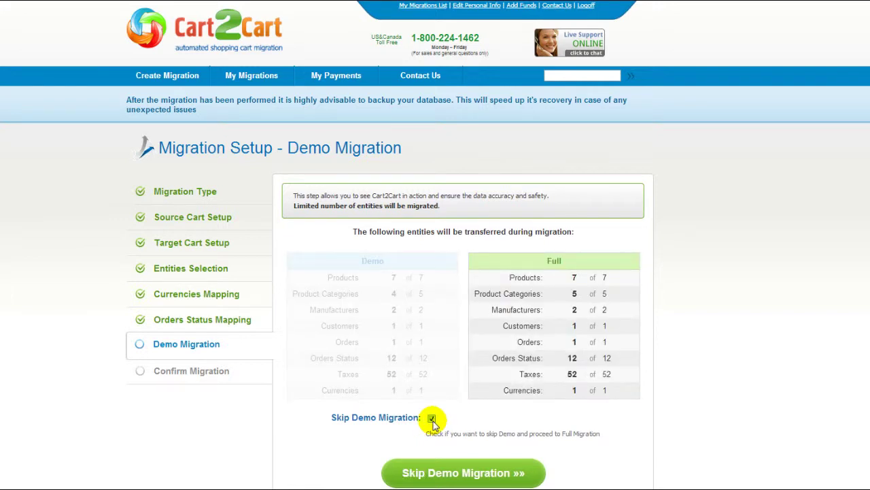
{"action": "left_click", "coordinate": [432, 418]}
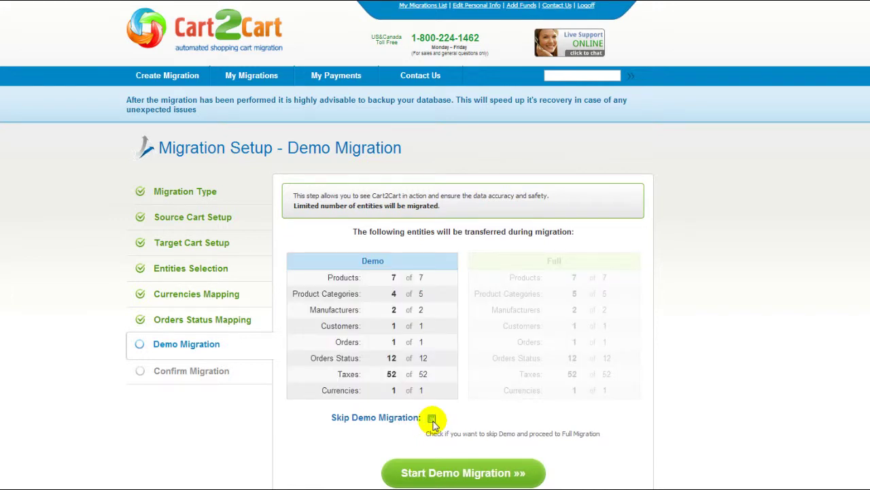
{"action": "left_click", "coordinate": [460, 472]}
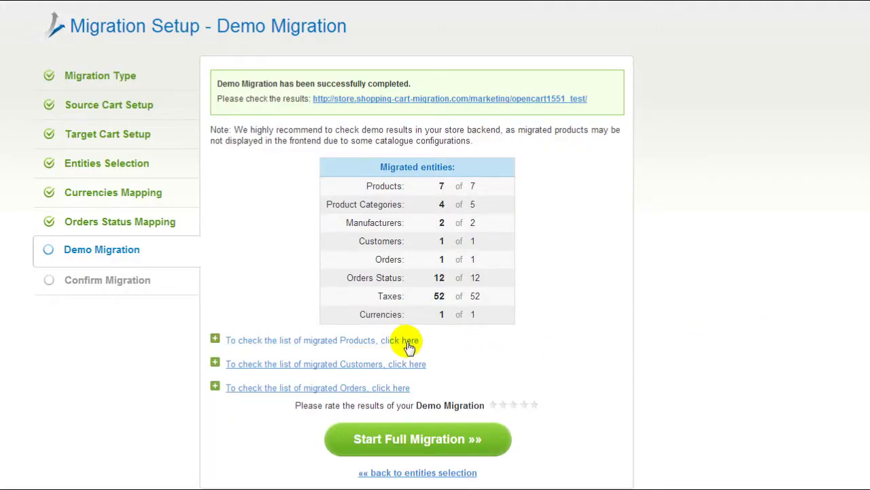
Step: Expand and then collapse the demo's list of migrated products
{"action": "left_click", "coordinate": [408, 346]}
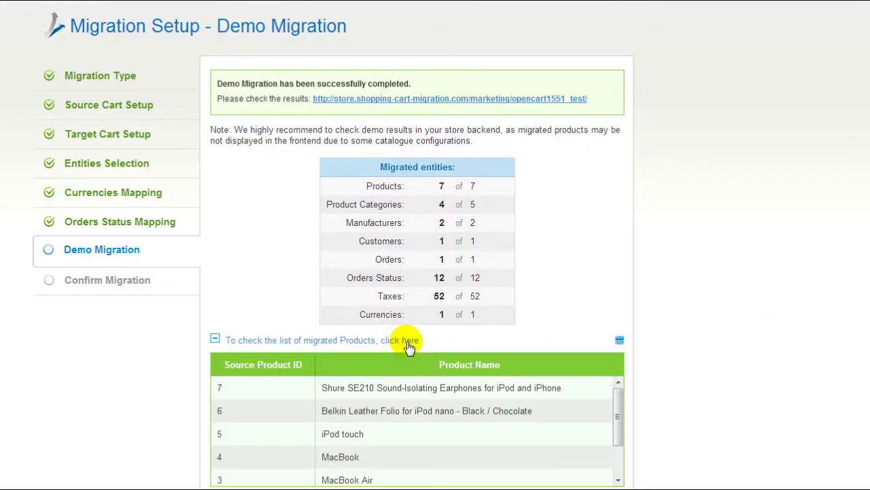
{"action": "left_click_drag", "start_coordinate": [620, 411], "coordinate": [619, 385]}
{"action": "left_click", "coordinate": [408, 340]}
Step: Check the demo results on the OpenCart store, rate the demo five stars, and continue
{"action": "left_click", "coordinate": [430, 99]}
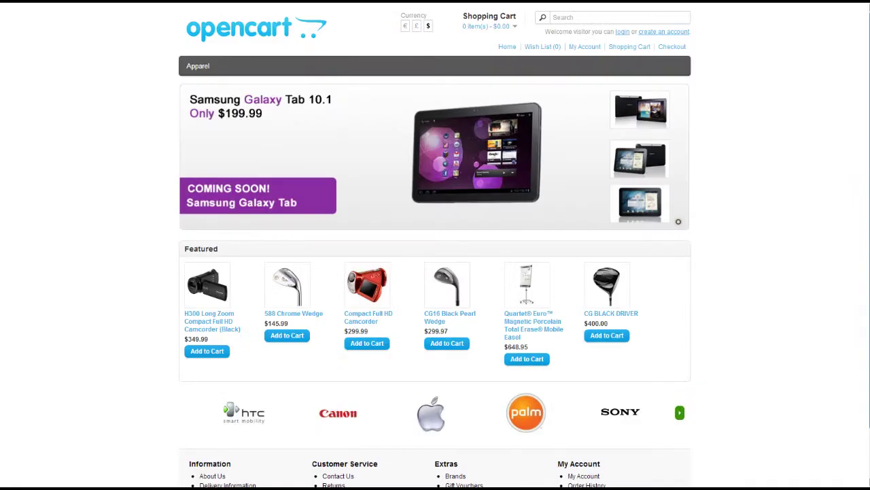
{"action": "scroll", "coordinate": [435, 245], "scroll_direction": "down", "scroll_amount": 1}
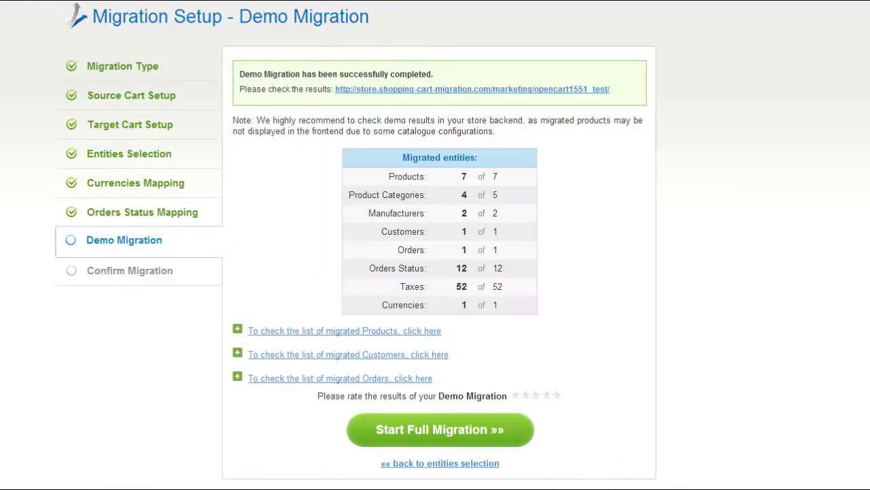
{"action": "left_click", "coordinate": [557, 396]}
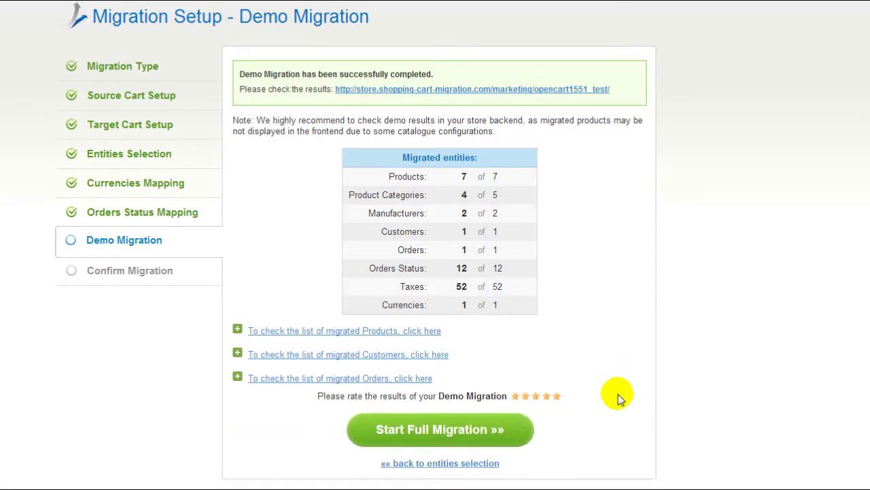
{"action": "left_click", "coordinate": [517, 428]}
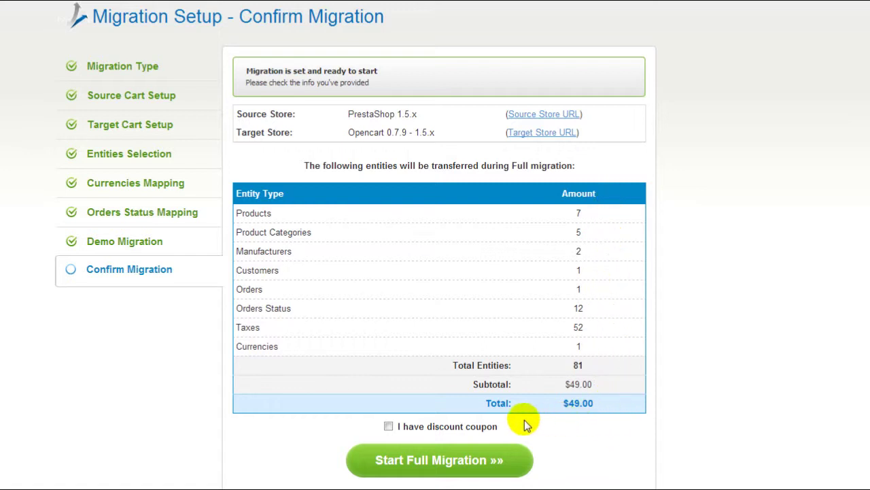
Step: Run the full migration without a discount coupon, then open the OpenCart target store
{"action": "left_click", "coordinate": [388, 426]}
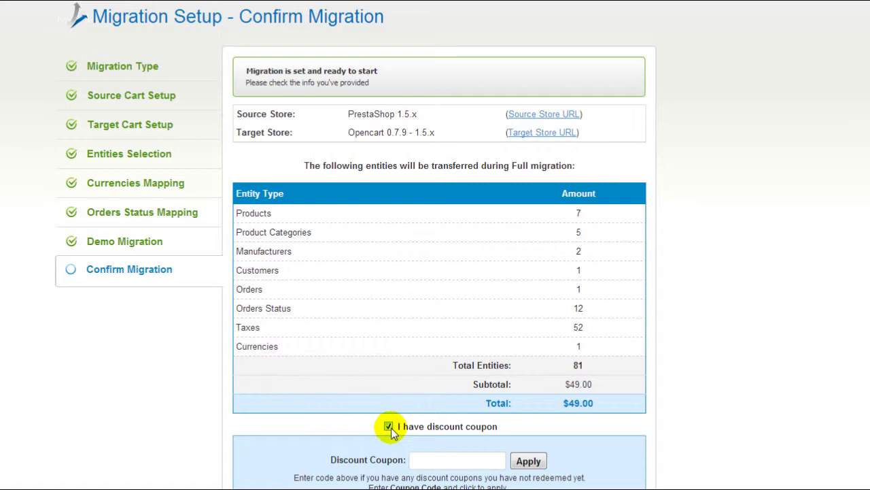
{"action": "left_click", "coordinate": [425, 462]}
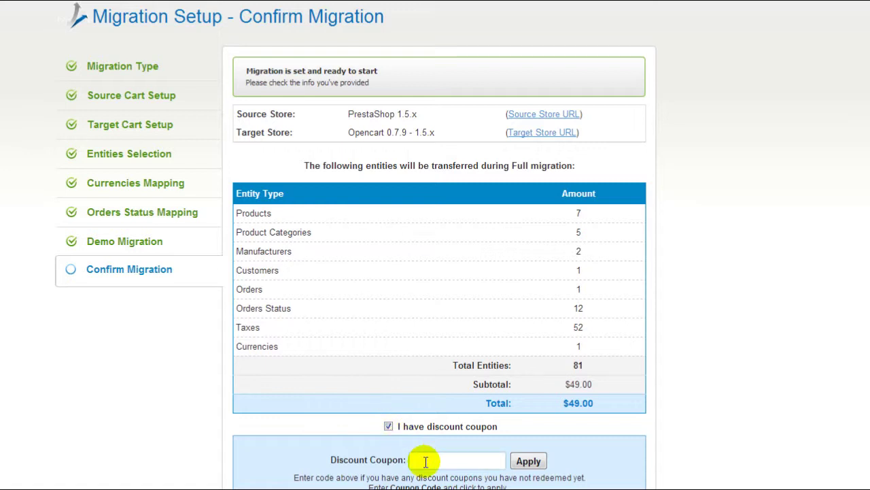
{"action": "left_click", "coordinate": [389, 427]}
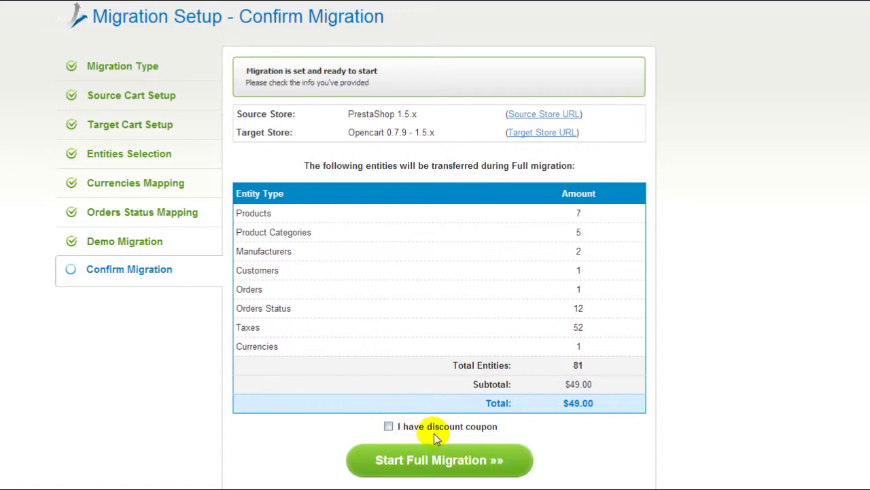
{"action": "left_click", "coordinate": [447, 461]}
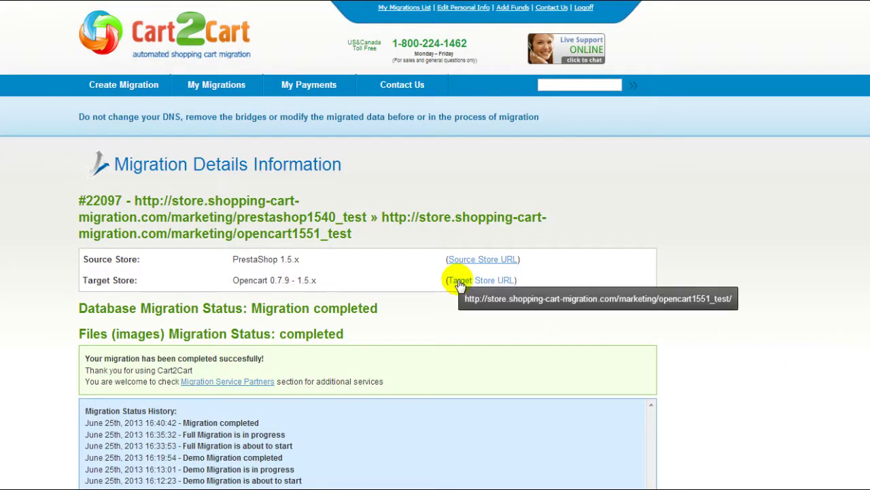
{"action": "left_click", "coordinate": [463, 280]}
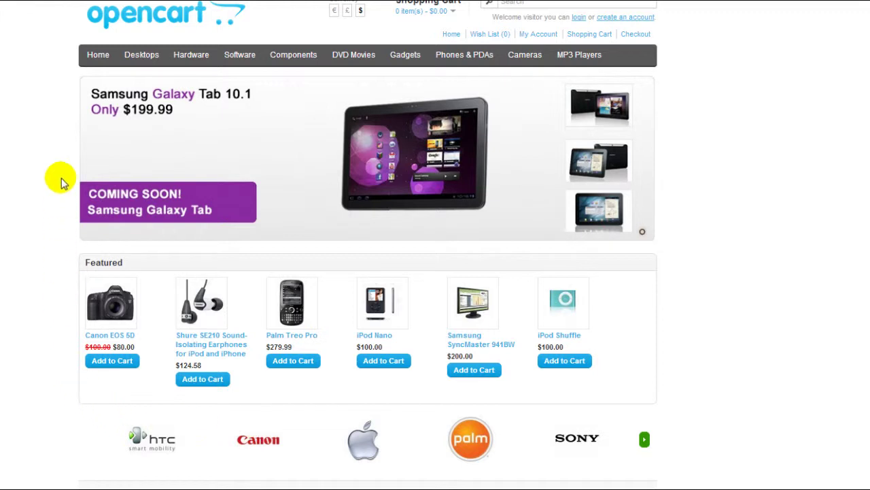